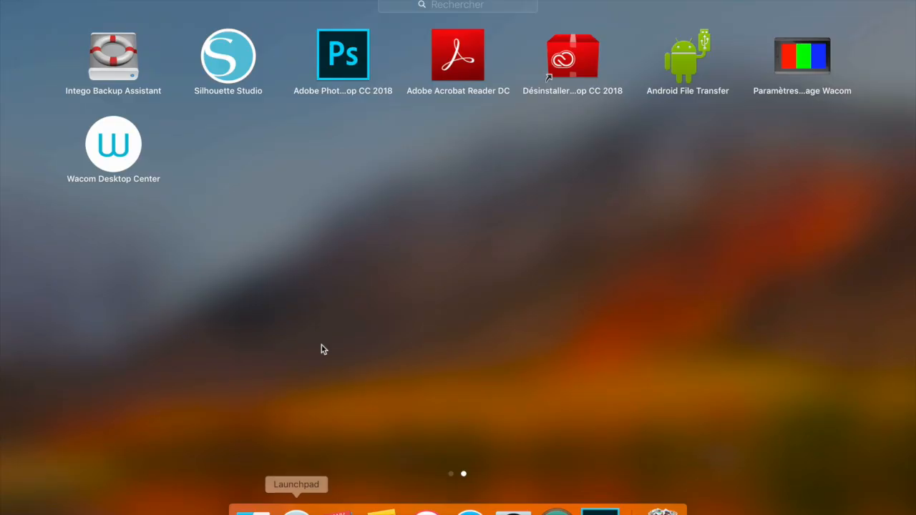
Launch Adobe Photoshop CC 2018 from the installed applications
{"action": "scroll", "coordinate": [321, 345], "scroll_direction": "up", "scroll_amount": 1}
{"action": "scroll", "coordinate": [321, 345], "scroll_direction": "down", "scroll_amount": 1}
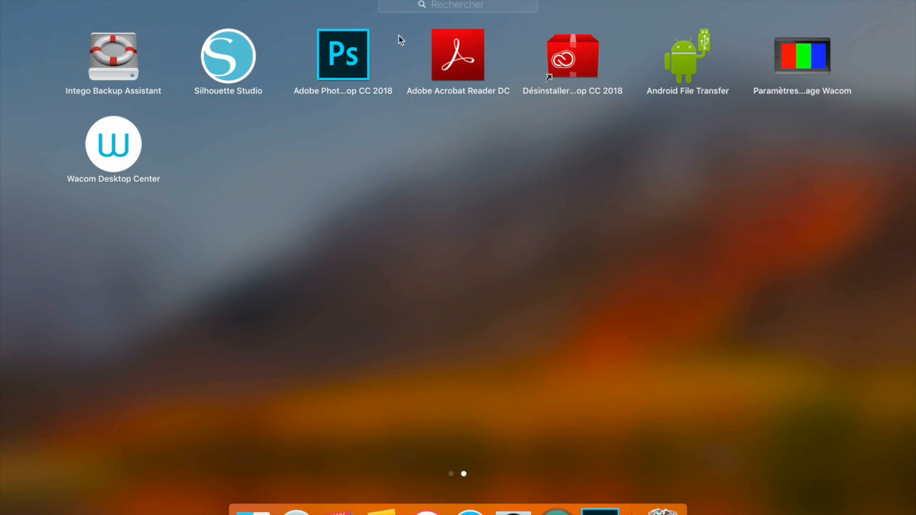
{"action": "left_click", "coordinate": [364, 72]}
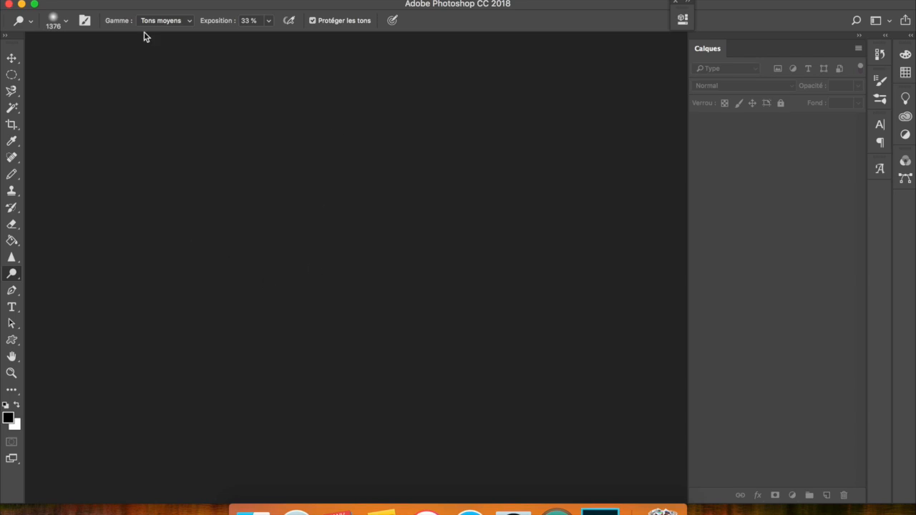
Open the photo DSCF6340.JPG from the Bureau folder, discarding its embedded colour profile
{"action": "left_click", "coordinate": [120, 1]}
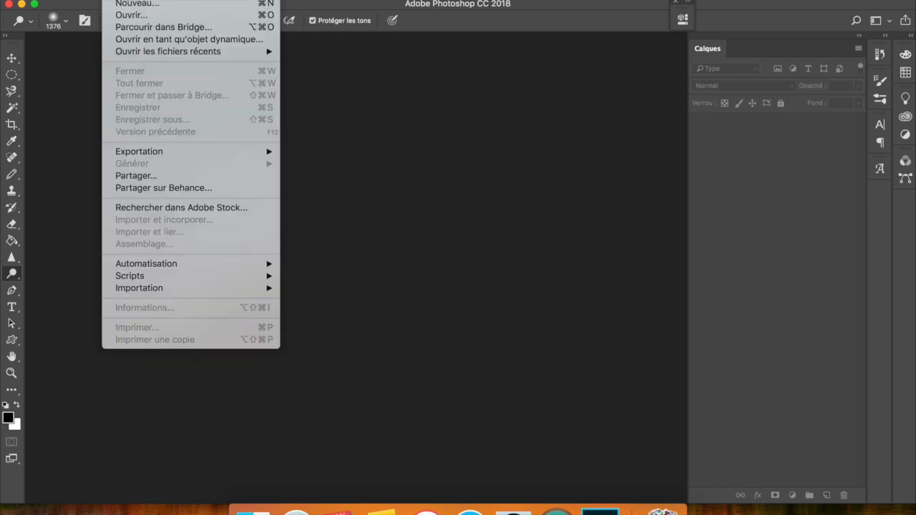
{"action": "left_click", "coordinate": [131, 16]}
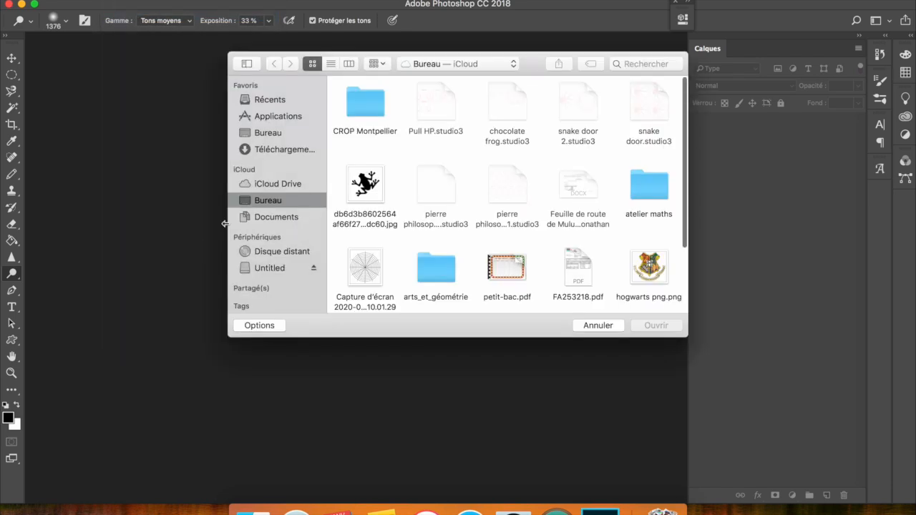
{"action": "scroll", "coordinate": [425, 185], "scroll_direction": "down", "scroll_amount": 5}
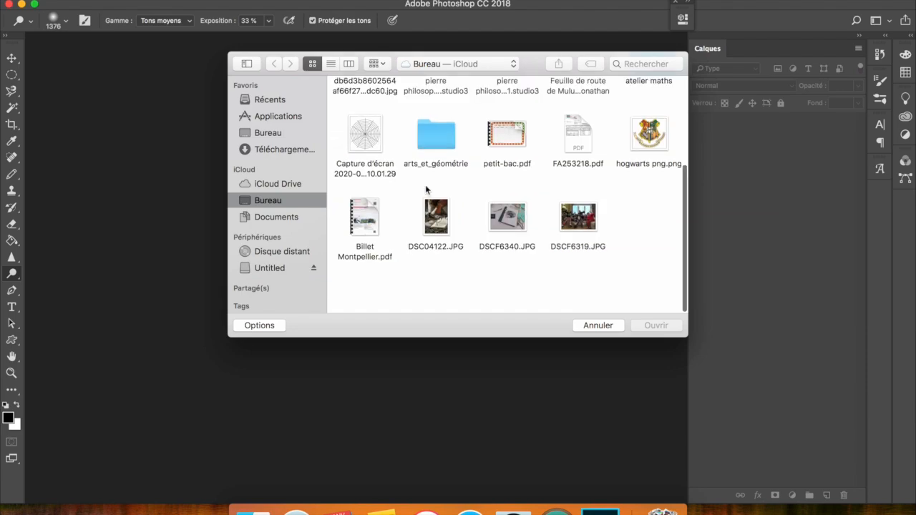
{"action": "left_click", "coordinate": [505, 260]}
{"action": "double_click", "coordinate": [504, 261]}
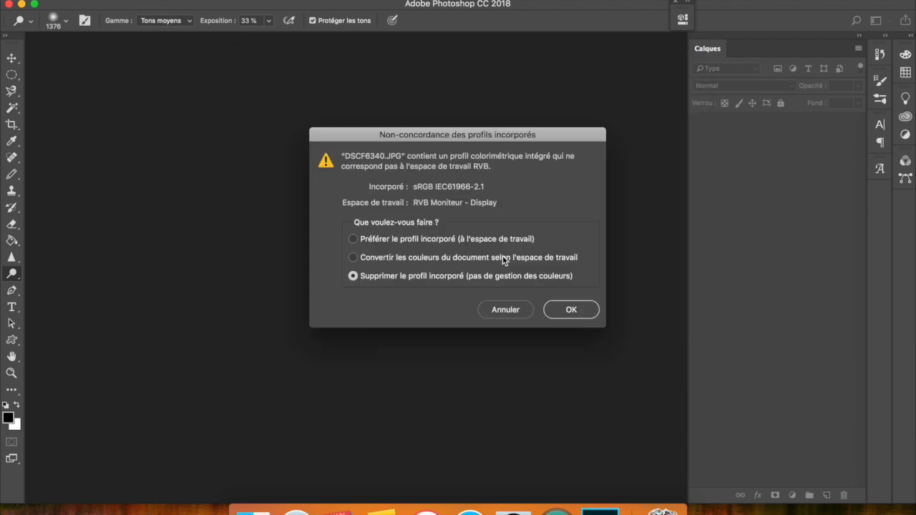
{"action": "left_click", "coordinate": [562, 309]}
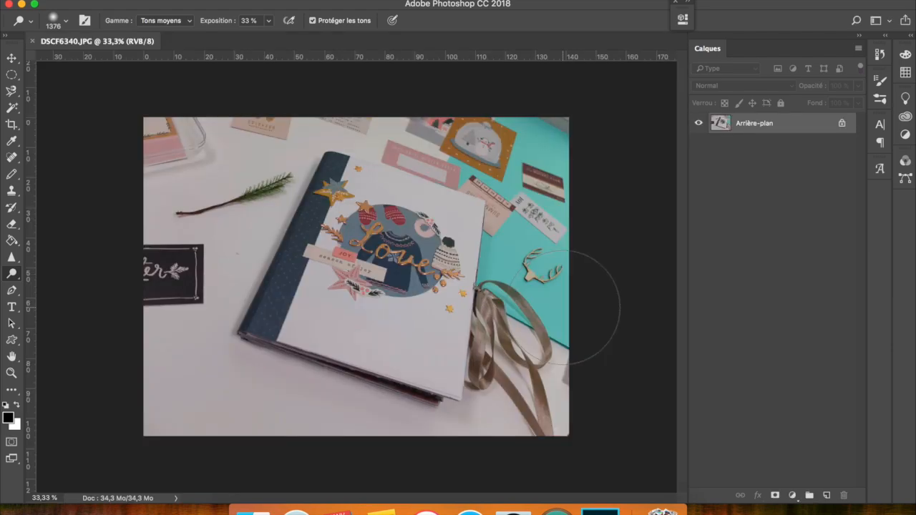
Add a Levels adjustment layer with black input 30, midtones 1.62 and white input 198 to brighten the photo
{"action": "left_click", "coordinate": [11, 57]}
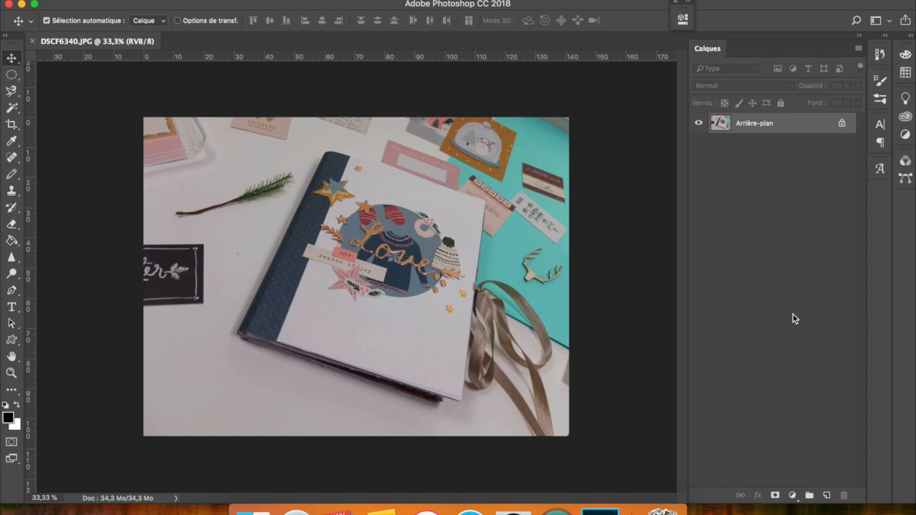
{"action": "left_click", "coordinate": [793, 495]}
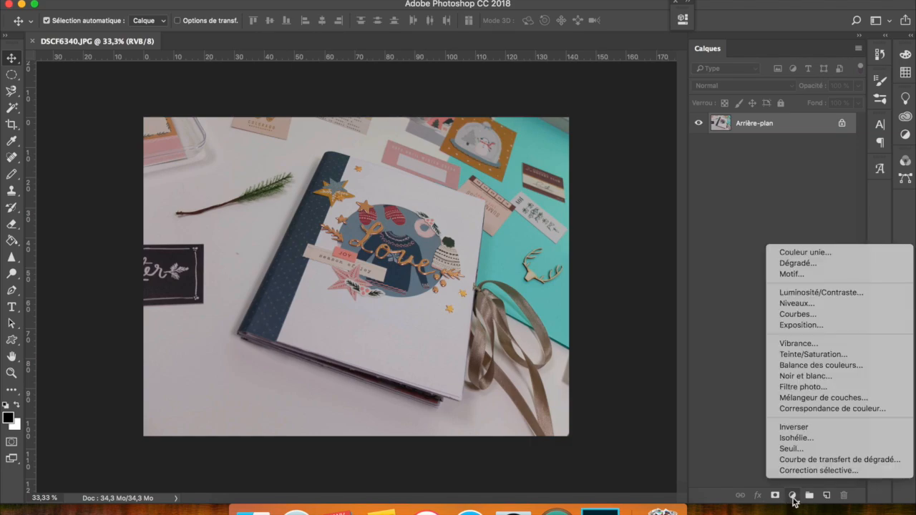
{"action": "left_click", "coordinate": [797, 304]}
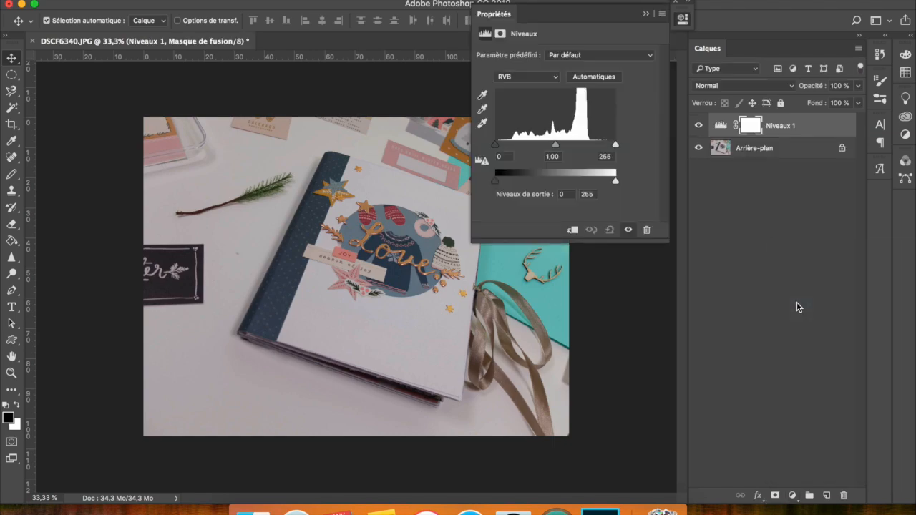
{"action": "left_click_drag", "start_coordinate": [616, 146], "coordinate": [588, 147]}
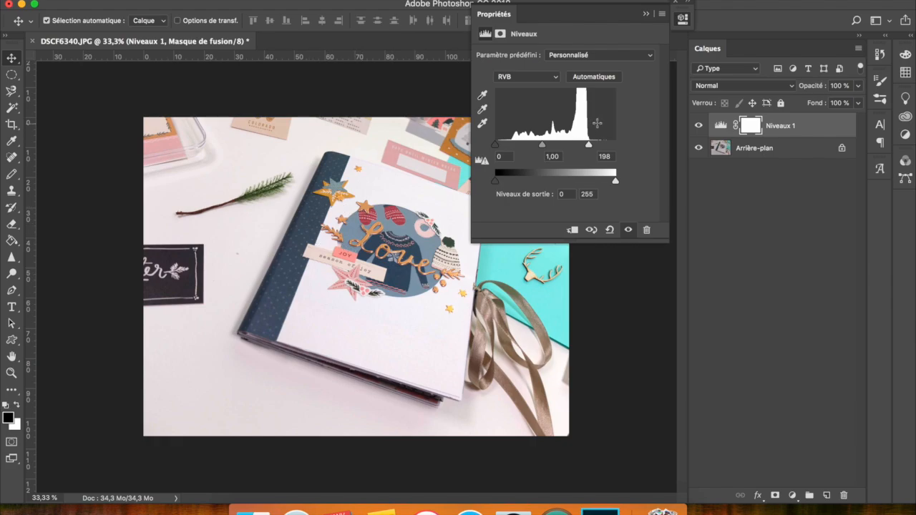
{"action": "left_click_drag", "start_coordinate": [588, 148], "coordinate": [536, 148]}
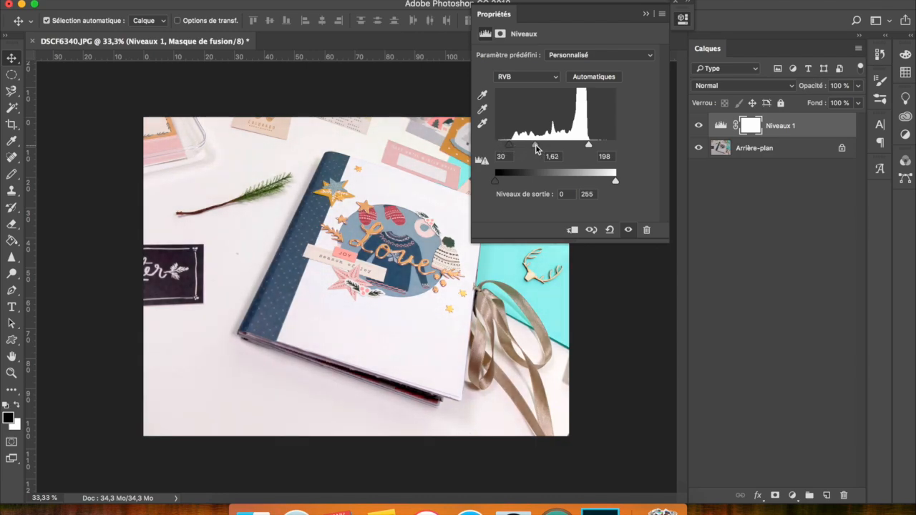
{"action": "left_click", "coordinate": [646, 14]}
Add a Vibrance adjustment layer directly above the background layer and adjust its colour intensity
{"action": "left_click", "coordinate": [763, 152]}
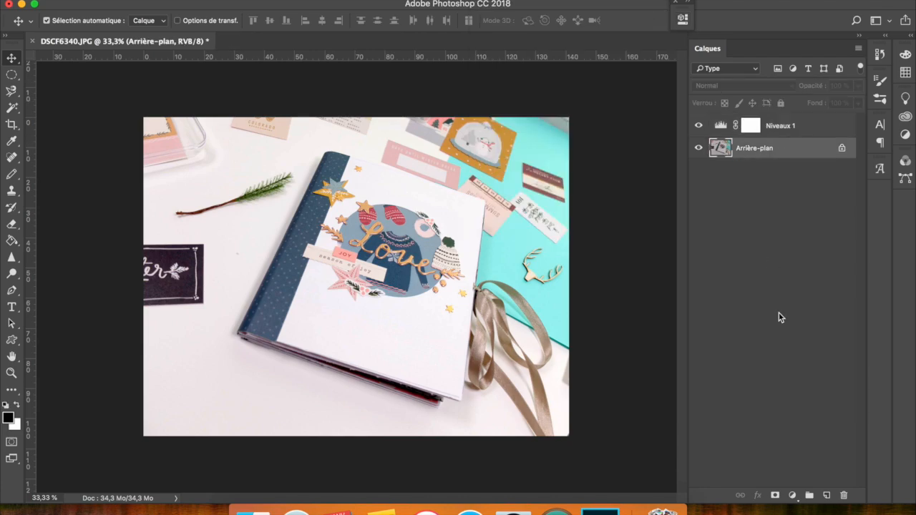
{"action": "left_click", "coordinate": [792, 496]}
{"action": "left_click", "coordinate": [810, 345]}
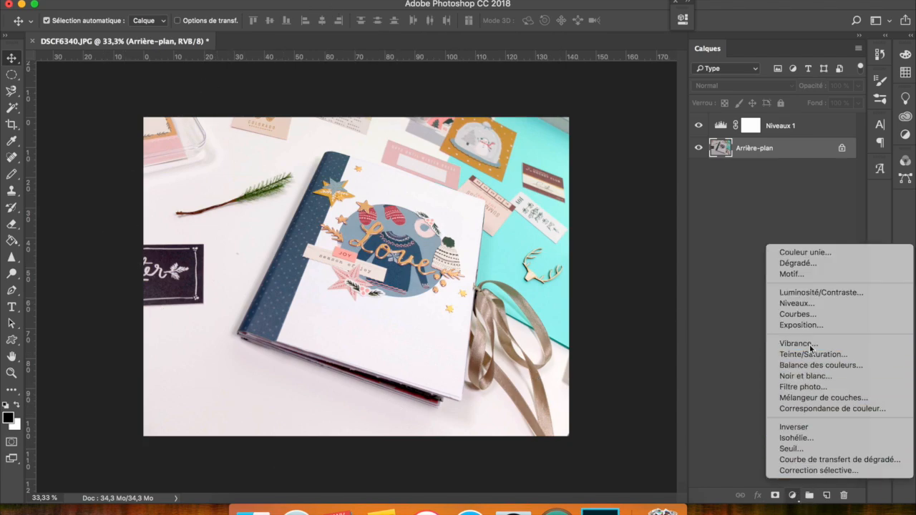
{"action": "left_click_drag", "start_coordinate": [564, 67], "coordinate": [571, 93]}
{"action": "left_click", "coordinate": [646, 13]}
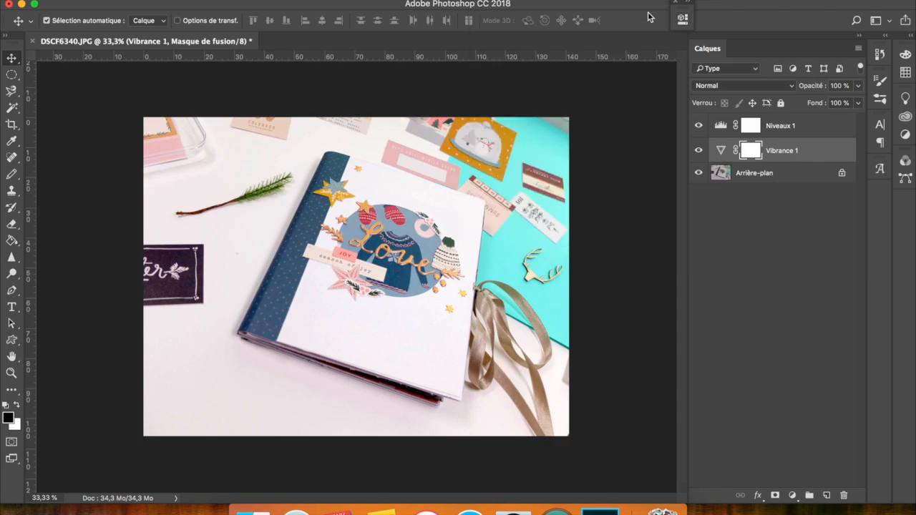
Lighten the white surface around and on the album on the background layer using the Dodge tool with a 1074 px brush
{"action": "left_click", "coordinate": [793, 178]}
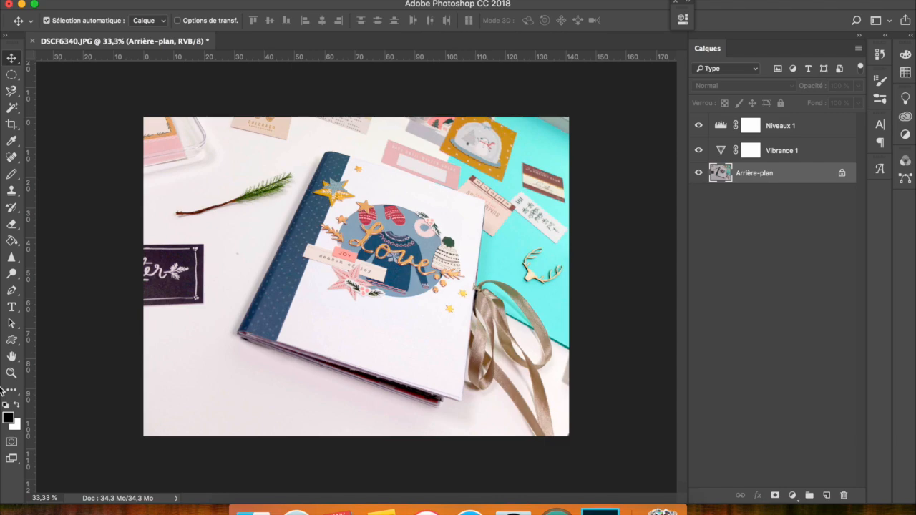
{"action": "left_click", "coordinate": [11, 275]}
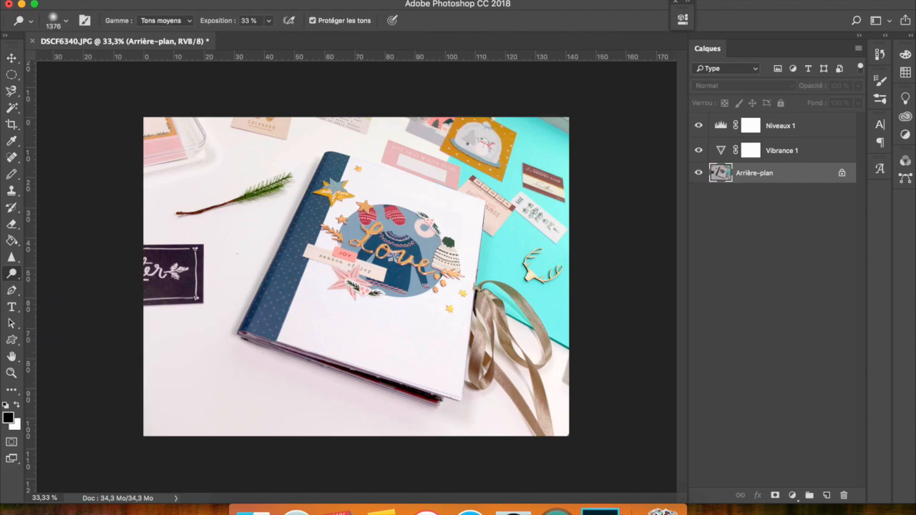
{"action": "left_click", "coordinate": [66, 20]}
{"action": "left_click_drag", "start_coordinate": [161, 65], "coordinate": [159, 64]}
{"action": "type", "text": "512"}
{"action": "key", "text": "Return"}
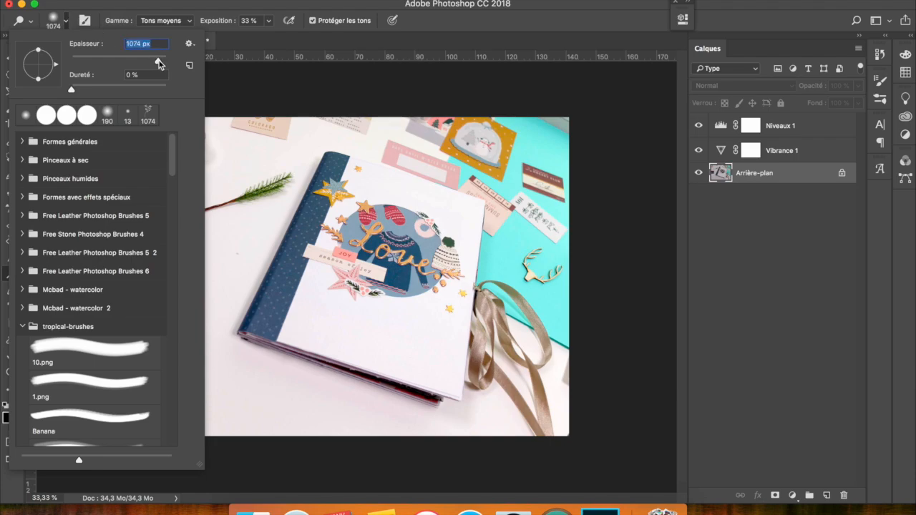
{"action": "left_click", "coordinate": [278, 400]}
{"action": "mouse_move", "coordinate": [229, 405]}
{"action": "left_mouse_down"}
{"action": "mouse_move", "coordinate": [132, 419]}
{"action": "mouse_move", "coordinate": [181, 352]}
{"action": "mouse_move", "coordinate": [145, 366]}
{"action": "mouse_move", "coordinate": [164, 353]}
{"action": "mouse_move", "coordinate": [201, 389]}
{"action": "mouse_move", "coordinate": [229, 385]}
{"action": "mouse_move", "coordinate": [341, 437]}
{"action": "mouse_move", "coordinate": [301, 420]}
{"action": "mouse_move", "coordinate": [453, 467]}
{"action": "mouse_move", "coordinate": [256, 402]}
{"action": "mouse_move", "coordinate": [355, 406]}
{"action": "mouse_move", "coordinate": [481, 474]}
{"action": "mouse_move", "coordinate": [494, 444]}
{"action": "mouse_move", "coordinate": [456, 479]}
{"action": "mouse_move", "coordinate": [530, 394]}
{"action": "left_mouse_up"}
{"action": "mouse_move", "coordinate": [315, 330]}
{"action": "left_mouse_down"}
{"action": "mouse_move", "coordinate": [421, 342]}
{"action": "mouse_move", "coordinate": [271, 294]}
{"action": "mouse_move", "coordinate": [353, 175]}
{"action": "mouse_move", "coordinate": [462, 208]}
{"action": "left_mouse_up"}
{"action": "mouse_move", "coordinate": [250, 129]}
{"action": "left_mouse_down"}
{"action": "mouse_move", "coordinate": [263, 164]}
{"action": "mouse_move", "coordinate": [294, 144]}
{"action": "mouse_move", "coordinate": [207, 166]}
{"action": "mouse_move", "coordinate": [145, 199]}
{"action": "mouse_move", "coordinate": [248, 225]}
{"action": "mouse_move", "coordinate": [226, 279]}
{"action": "mouse_move", "coordinate": [250, 257]}
{"action": "mouse_move", "coordinate": [219, 318]}
{"action": "mouse_move", "coordinate": [158, 349]}
{"action": "mouse_move", "coordinate": [150, 404]}
{"action": "mouse_move", "coordinate": [245, 392]}
{"action": "mouse_move", "coordinate": [297, 401]}
{"action": "mouse_move", "coordinate": [328, 426]}
{"action": "mouse_move", "coordinate": [385, 429]}
{"action": "left_mouse_up"}
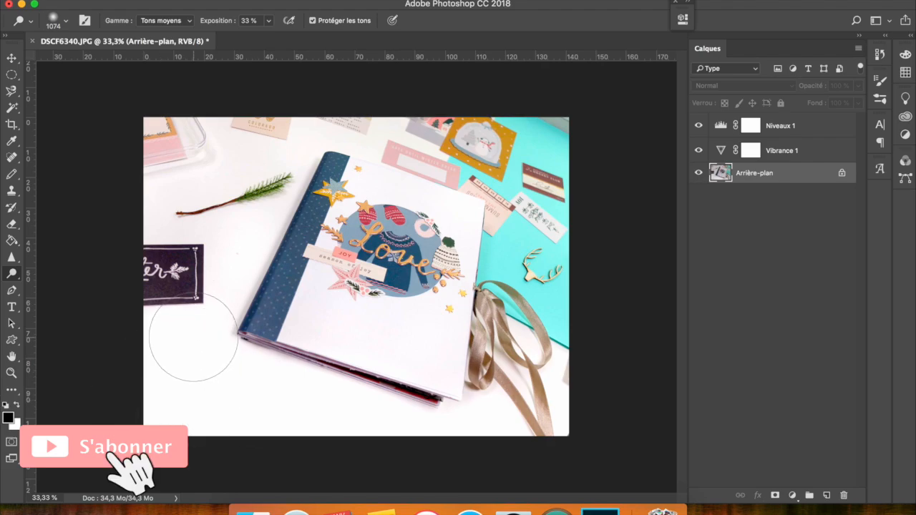
Reduce the Dodge brush to 512 px and lighten the remaining dull areas close to the album and decorations
{"action": "left_click", "coordinate": [68, 26]}
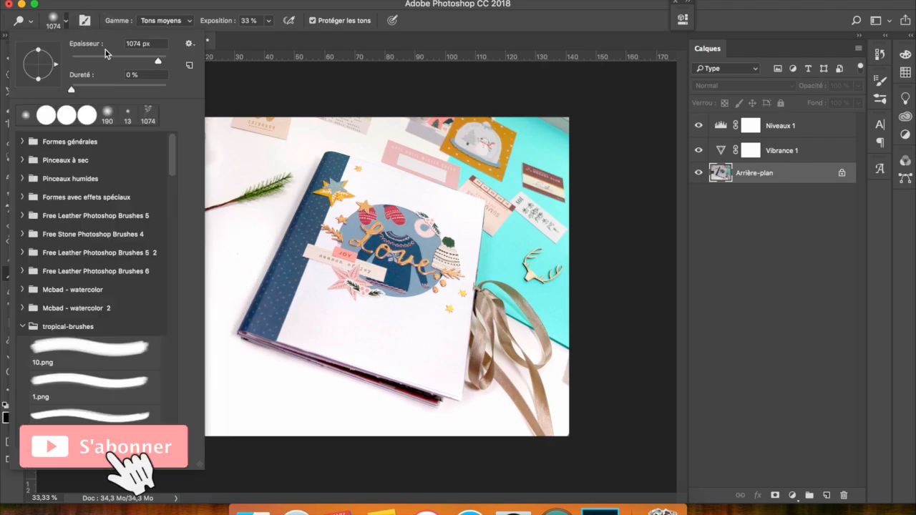
{"action": "left_click_drag", "start_coordinate": [159, 62], "coordinate": [158, 62]}
{"action": "left_click", "coordinate": [230, 285]}
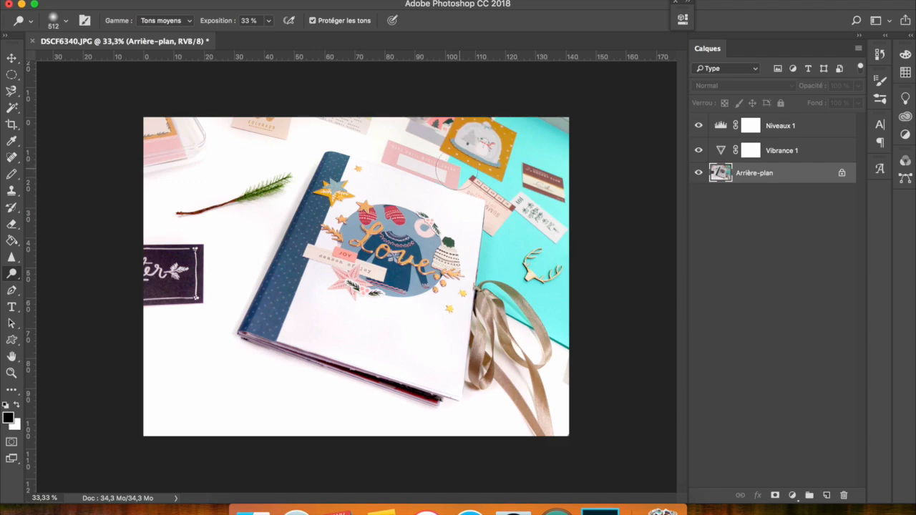
{"action": "left_click", "coordinate": [13, 259]}
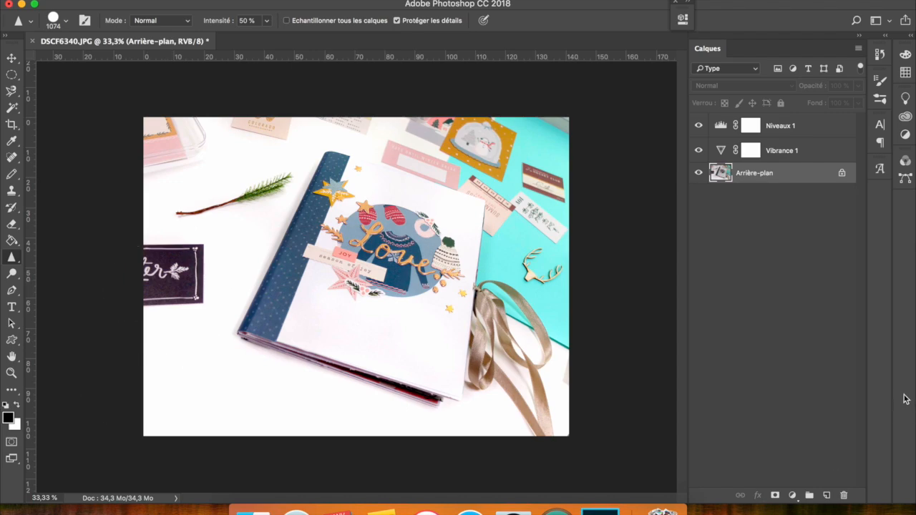
{"action": "left_click", "coordinate": [11, 274]}
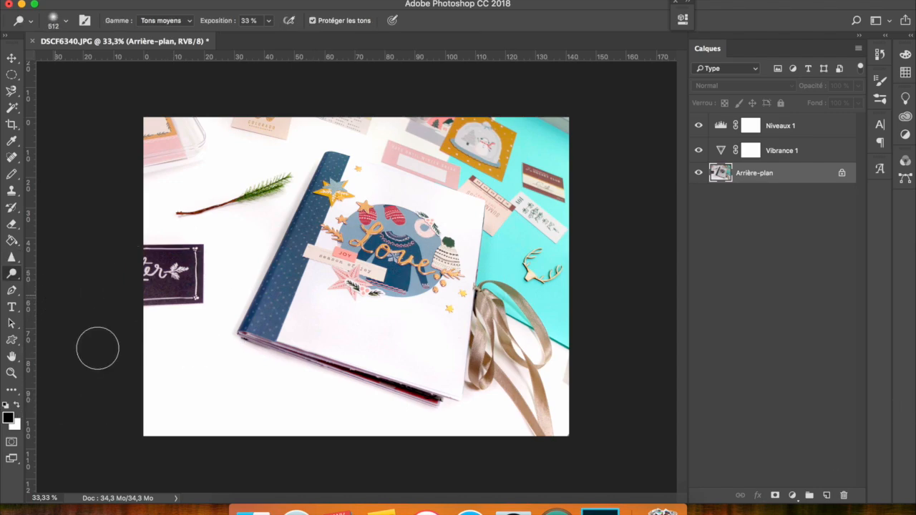
Merge the visible layers and save the retouched photo as the JPEG "love mini hiver.jpg" in the Bureau folder
{"action": "key", "text": "shift+super+e"}
{"action": "left_click", "coordinate": [122, 4]}
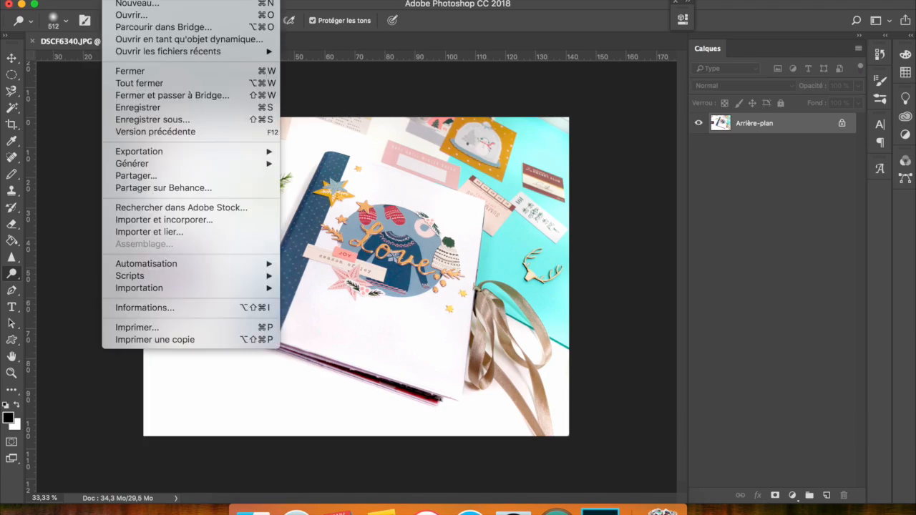
{"action": "left_click", "coordinate": [193, 123]}
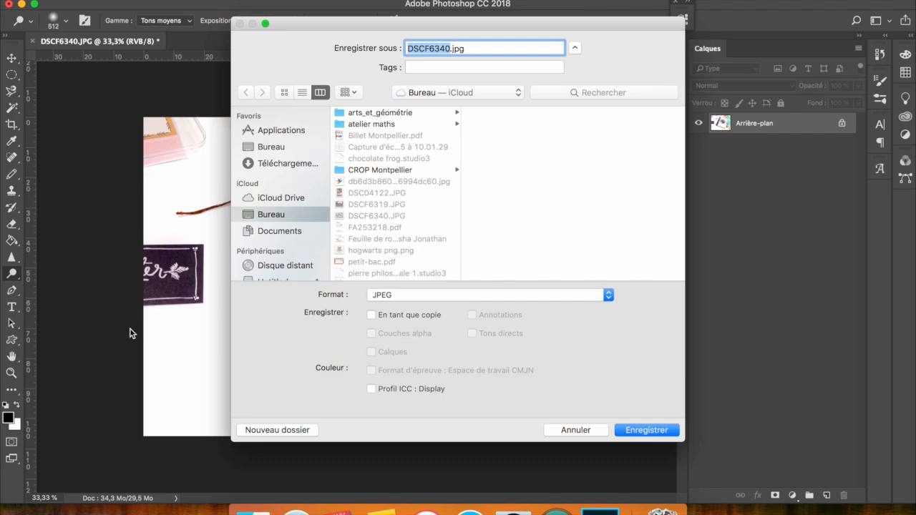
{"action": "type", "text": "love mini h"}
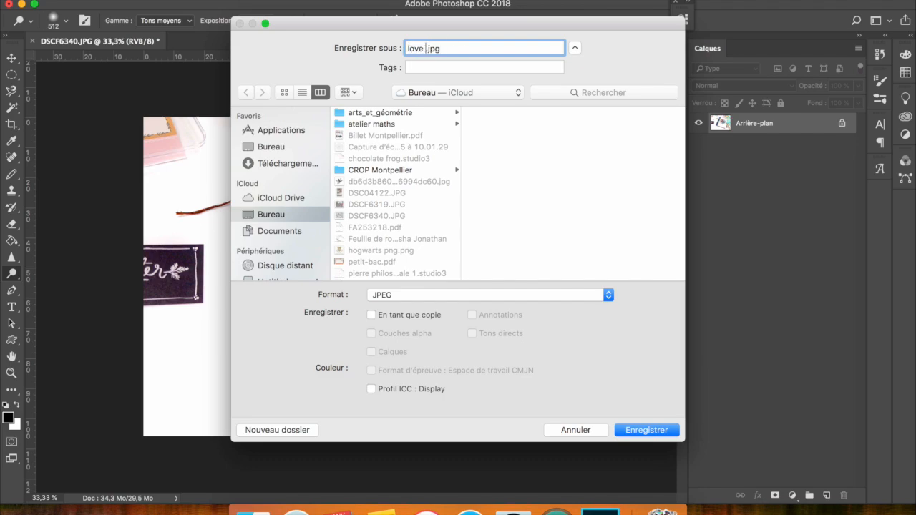
{"action": "type", "text": "iver"}
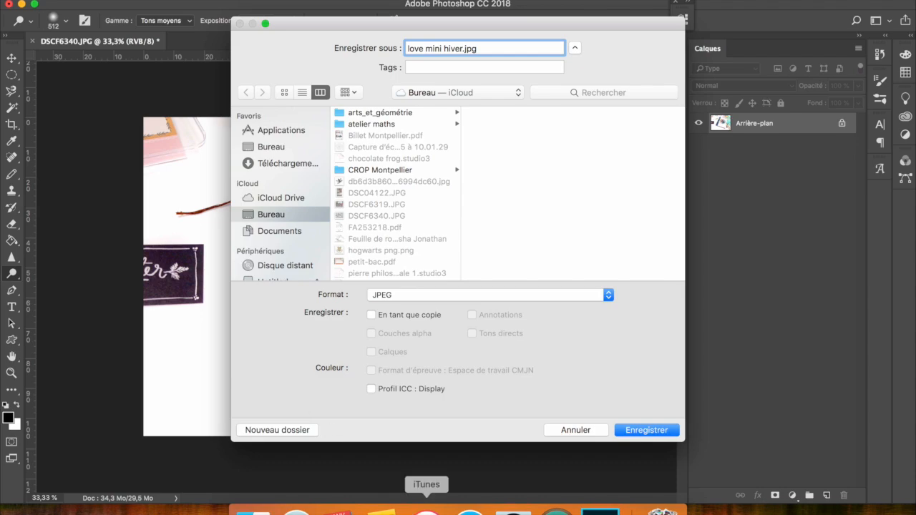
{"action": "left_click", "coordinate": [646, 430]}
{"action": "left_click", "coordinate": [534, 154]}
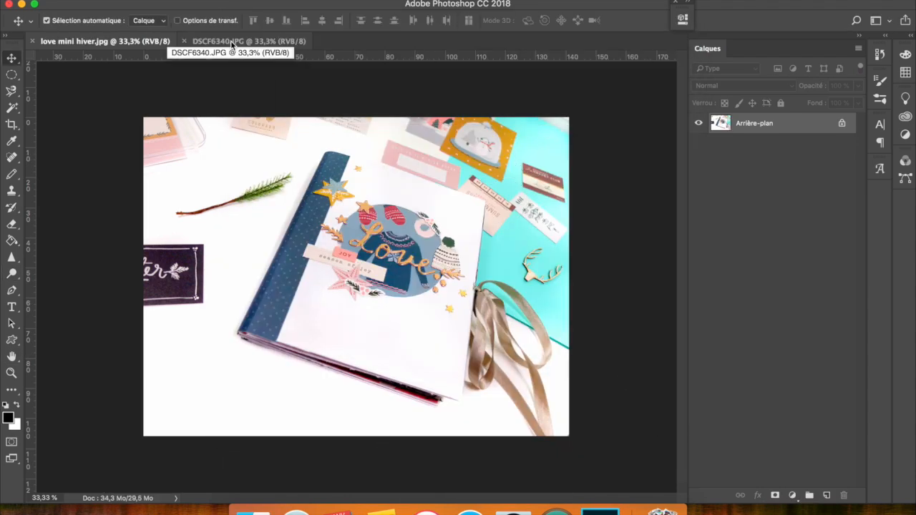
Compare the retouched love mini hiver.jpg with the original DSCF6340.JPG by alternating between the two open documents
{"action": "left_click", "coordinate": [232, 43]}
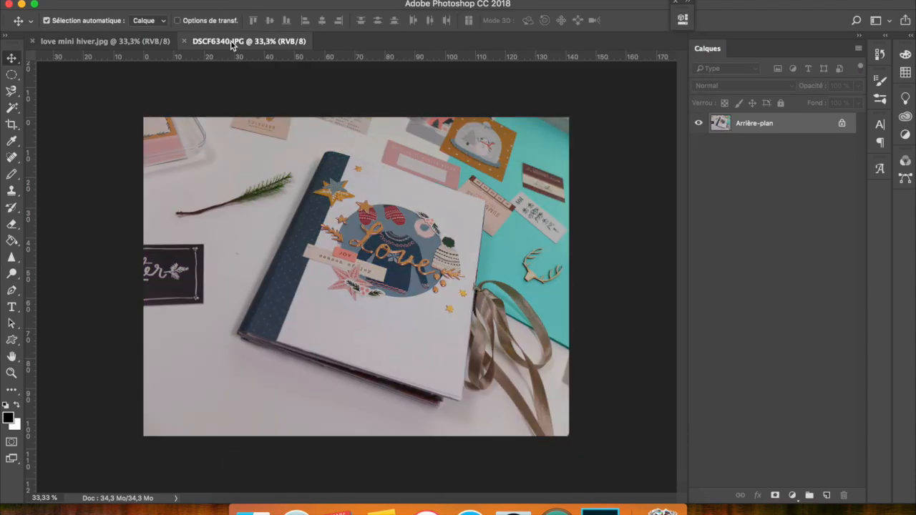
{"action": "left_click", "coordinate": [129, 43]}
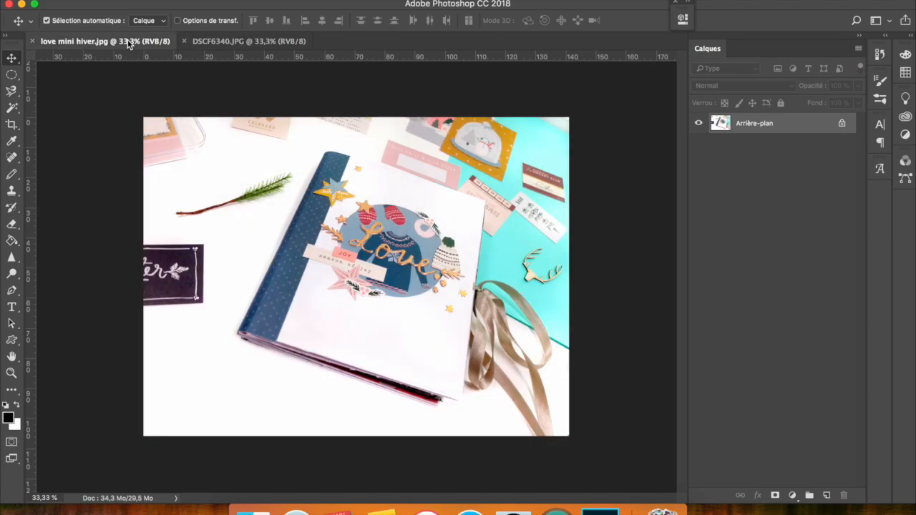
{"action": "left_click", "coordinate": [210, 42]}
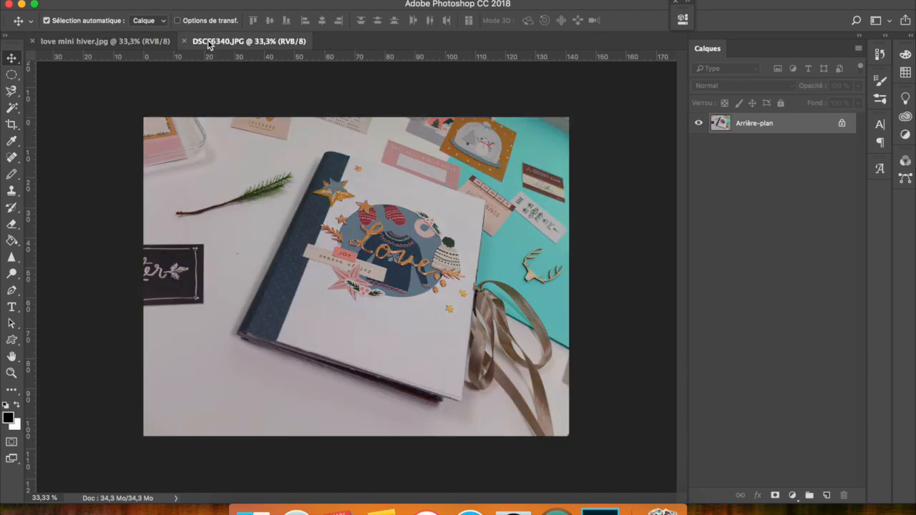
{"action": "left_click", "coordinate": [130, 45]}
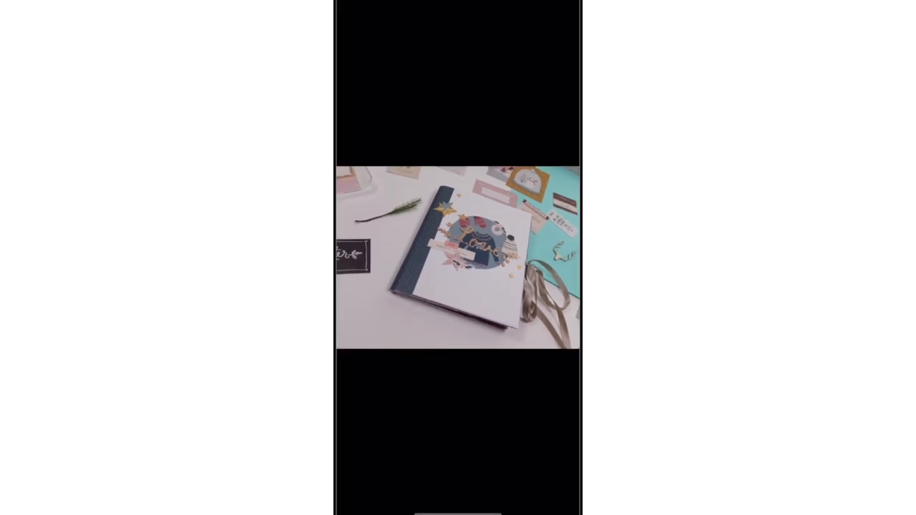
Switch to Snapseed on the phone and open the unedited scrapbook album photo from the device
{"action": "left_click_drag", "start_coordinate": [458, 513], "coordinate": [458, 300]}
{"action": "scroll", "coordinate": [459, 257], "scroll_direction": "right", "scroll_amount": 2}
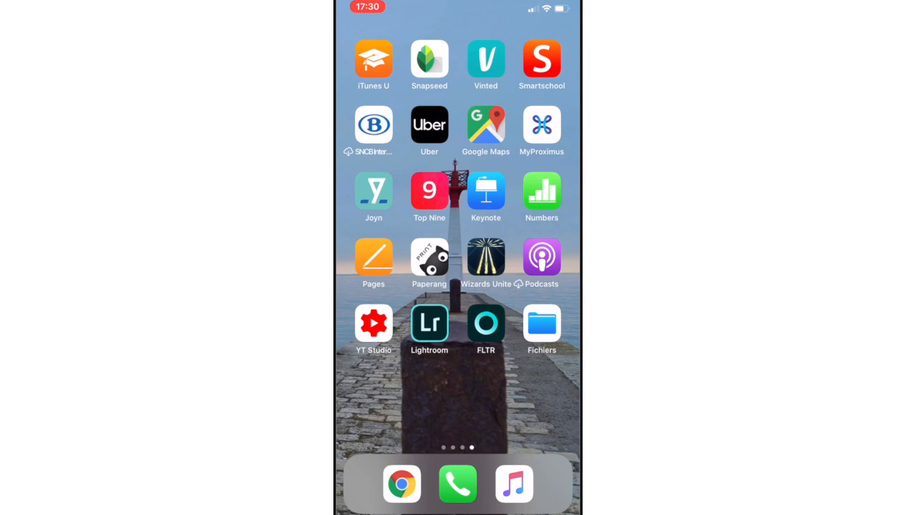
{"action": "left_click", "coordinate": [430, 59]}
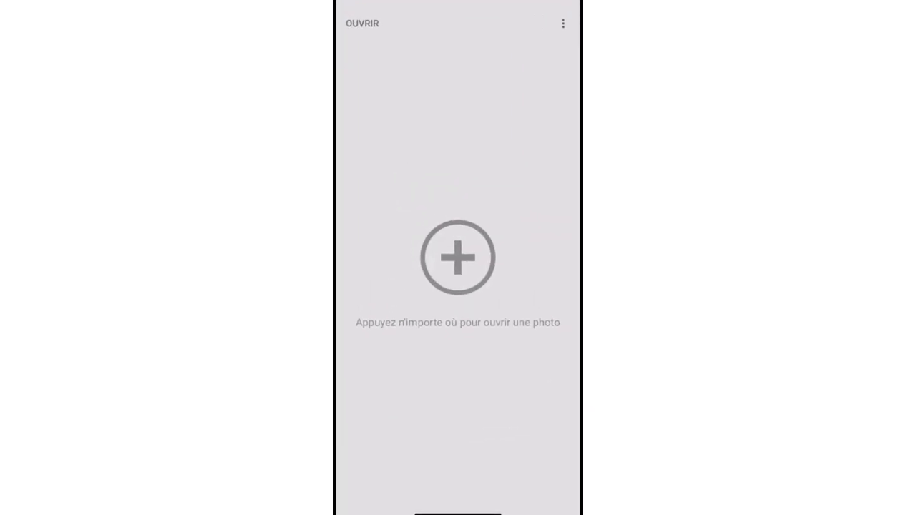
{"action": "left_click", "coordinate": [458, 257]}
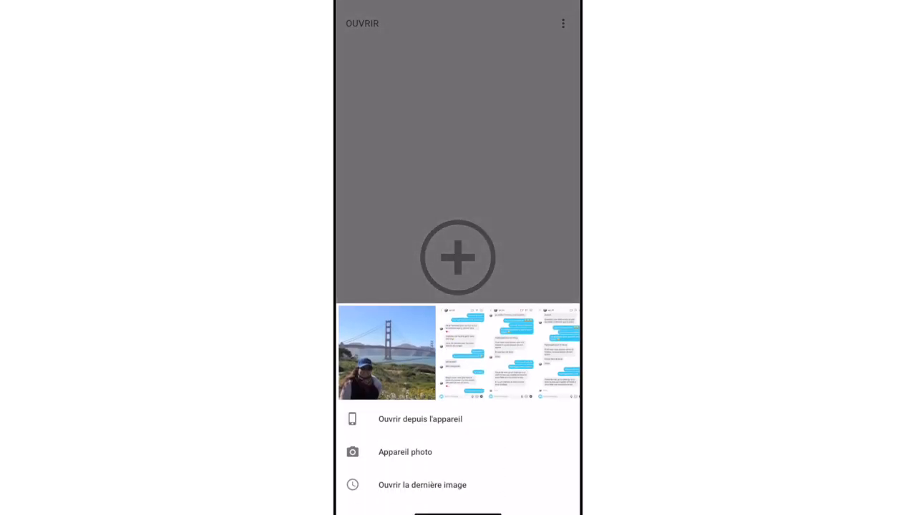
{"action": "left_click", "coordinate": [420, 418]}
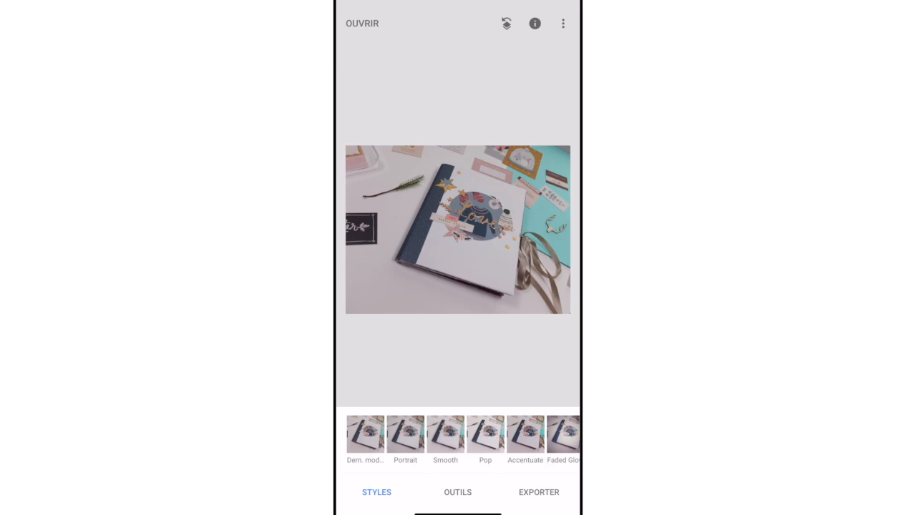
Brighten the album photo and set its contrast to +53 with the Retouches tool, applying the adjustments
{"action": "left_click", "coordinate": [459, 493]}
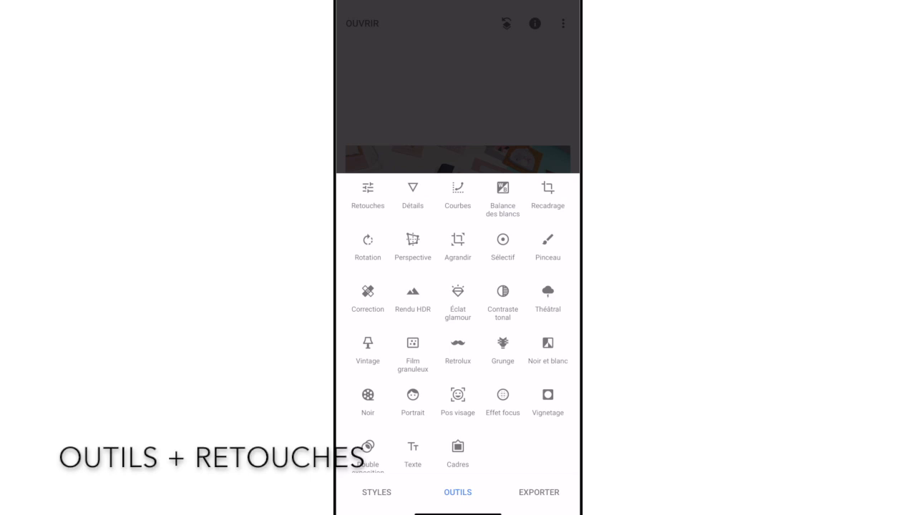
{"action": "left_click", "coordinate": [368, 193]}
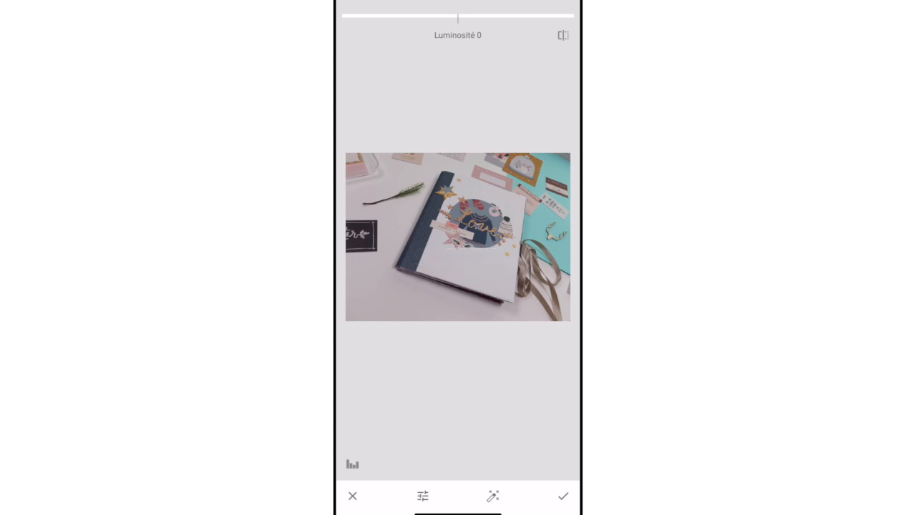
{"action": "left_click_drag", "start_coordinate": [458, 15], "coordinate": [491, 15]}
{"action": "left_click_drag", "start_coordinate": [458, 287], "coordinate": [459, 243]}
{"action": "left_click_drag", "start_coordinate": [458, 16], "coordinate": [499, 16]}
{"action": "left_click_drag", "start_coordinate": [458, 287], "coordinate": [458, 406]}
{"action": "mouse_move", "coordinate": [458, 236]}
{"action": "left_mouse_down"}
{"action": "mouse_move", "coordinate": [494, 236]}
{"action": "mouse_move", "coordinate": [473, 236]}
{"action": "mouse_move", "coordinate": [458, 208]}
{"action": "mouse_move", "coordinate": [499, 236]}
{"action": "mouse_move", "coordinate": [474, 236]}
{"action": "left_mouse_up"}
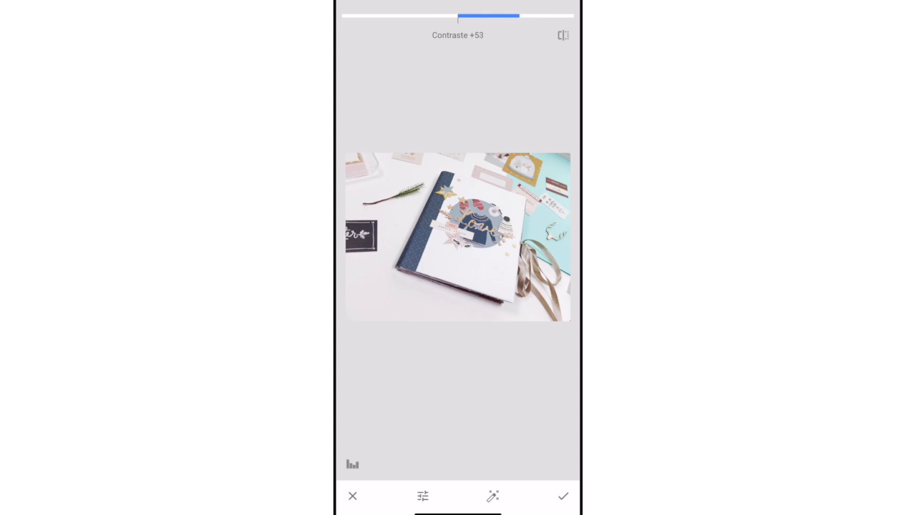
{"action": "left_click", "coordinate": [563, 496]}
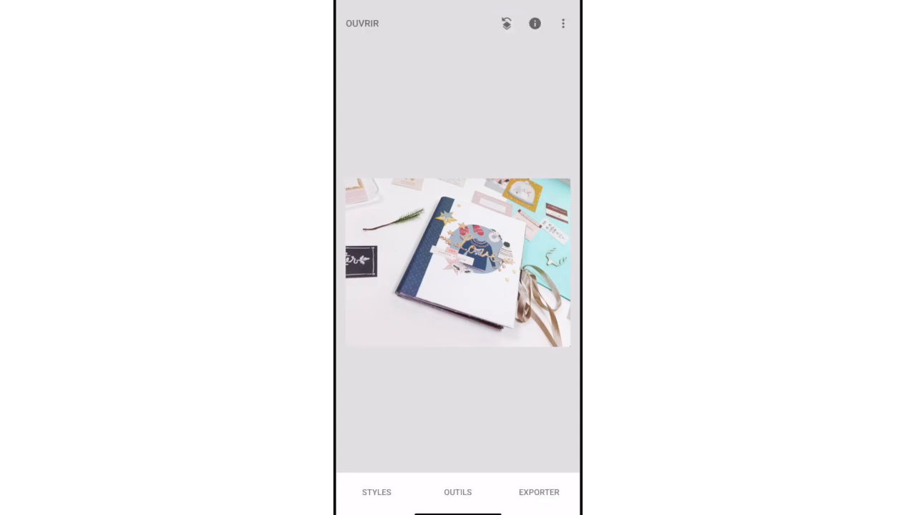
Lighten the white surface around the album and decorations with the Dodge & Burn brush at +10
{"action": "left_click", "coordinate": [458, 492]}
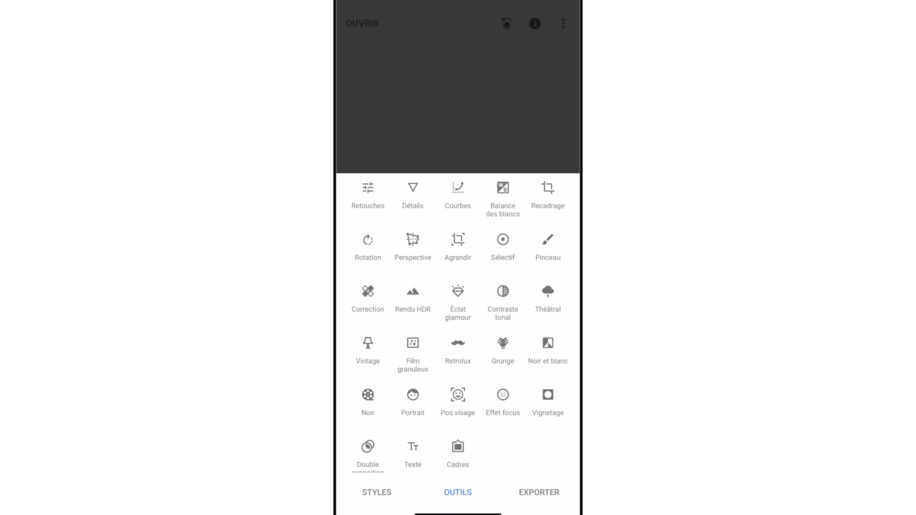
{"action": "left_click", "coordinate": [548, 247]}
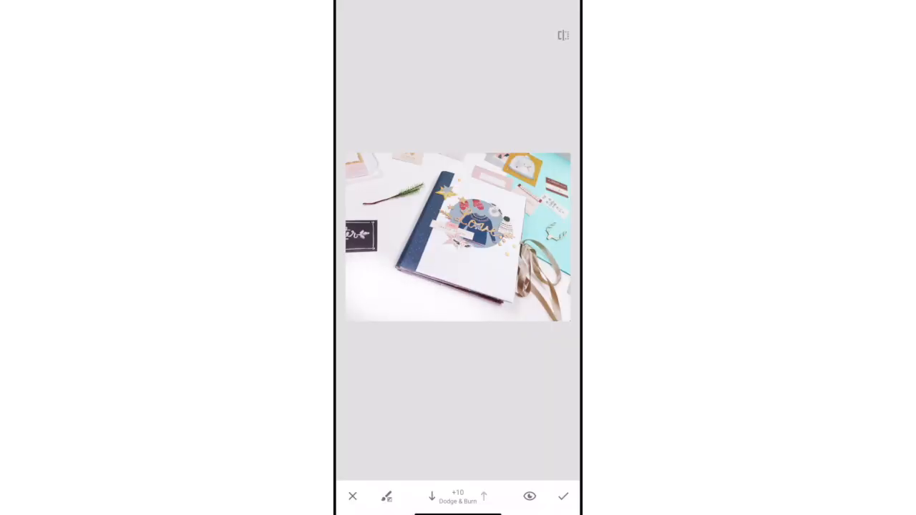
{"action": "mouse_move", "coordinate": [373, 249]}
{"action": "left_mouse_down"}
{"action": "mouse_move", "coordinate": [375, 224]}
{"action": "mouse_move", "coordinate": [401, 194]}
{"action": "mouse_move", "coordinate": [419, 189]}
{"action": "left_mouse_up"}
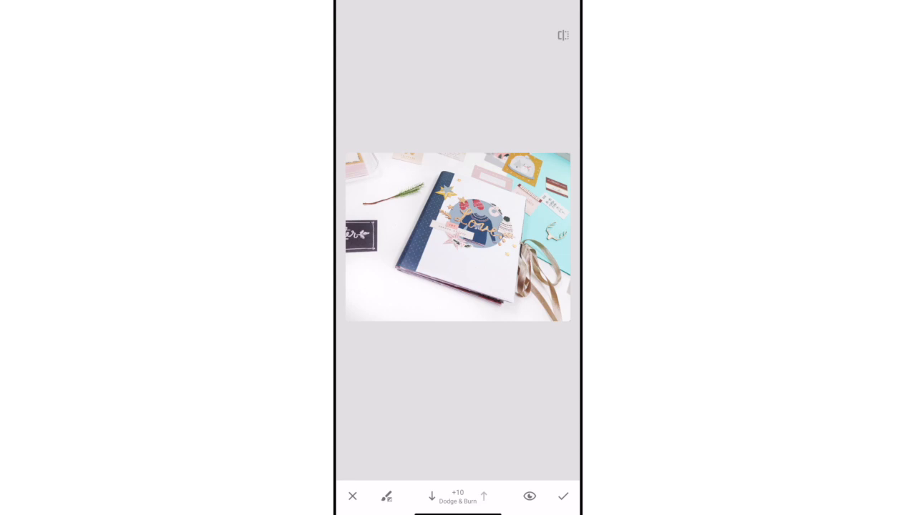
{"action": "left_click_drag", "start_coordinate": [542, 159], "coordinate": [570, 165]}
{"action": "mouse_move", "coordinate": [555, 285]}
{"action": "left_mouse_down"}
{"action": "mouse_move", "coordinate": [554, 321]}
{"action": "mouse_move", "coordinate": [525, 293]}
{"action": "left_mouse_up"}
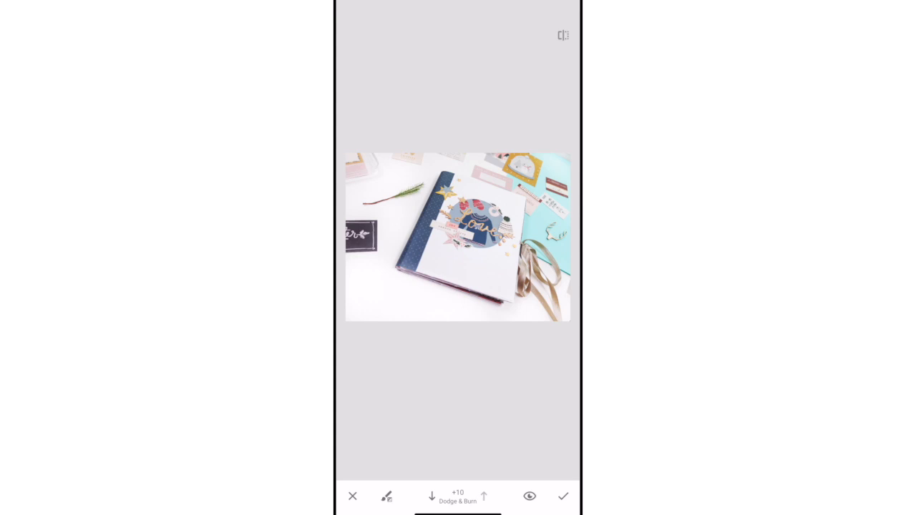
{"action": "scroll", "coordinate": [429, 168], "scroll_direction": "up", "scroll_amount": 10}
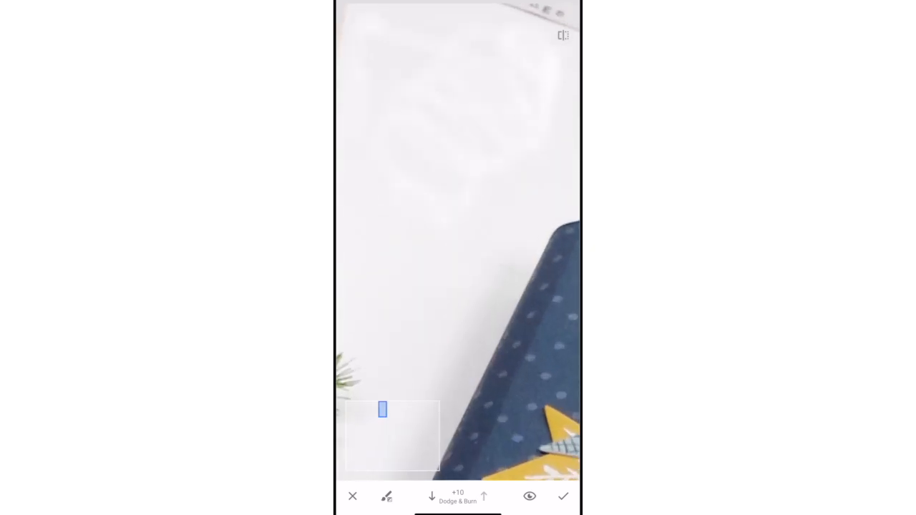
{"action": "scroll", "coordinate": [459, 242], "scroll_direction": "down", "scroll_amount": 10}
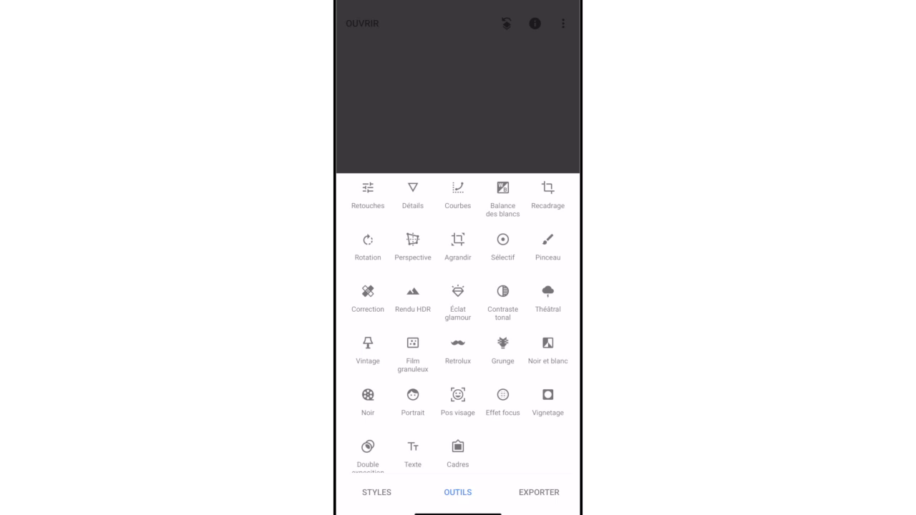
Set the photo's Netteté to +4 with the Détails tool and save the edited picture to the phone
{"action": "left_click", "coordinate": [412, 193]}
{"action": "mouse_move", "coordinate": [458, 237]}
{"action": "left_mouse_down"}
{"action": "mouse_move", "coordinate": [475, 237]}
{"action": "mouse_move", "coordinate": [462, 237]}
{"action": "mouse_move", "coordinate": [458, 259]}
{"action": "mouse_move", "coordinate": [466, 237]}
{"action": "left_mouse_up"}
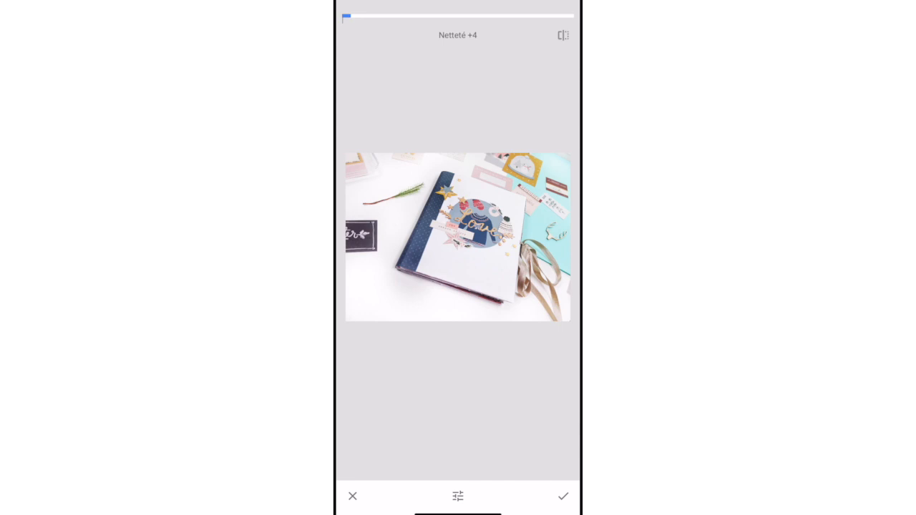
{"action": "left_click", "coordinate": [563, 496]}
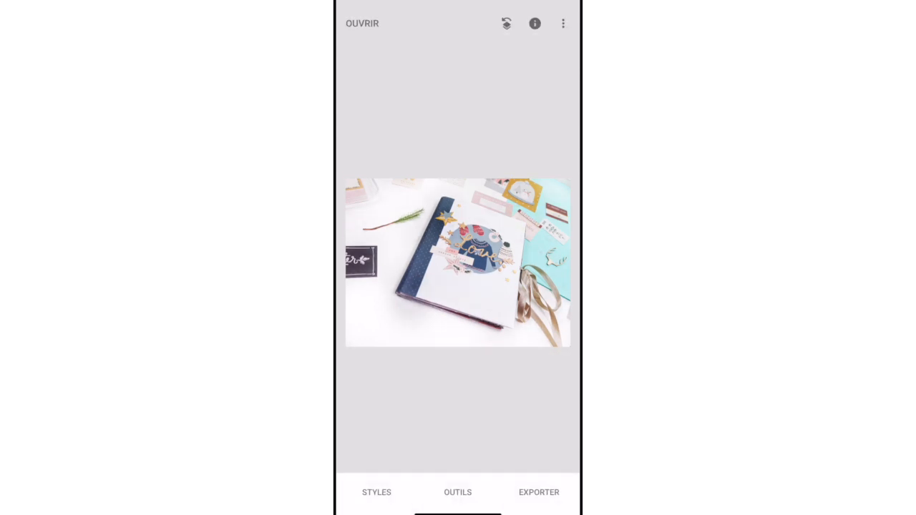
{"action": "left_click", "coordinate": [539, 492]}
{"action": "left_click", "coordinate": [458, 424]}
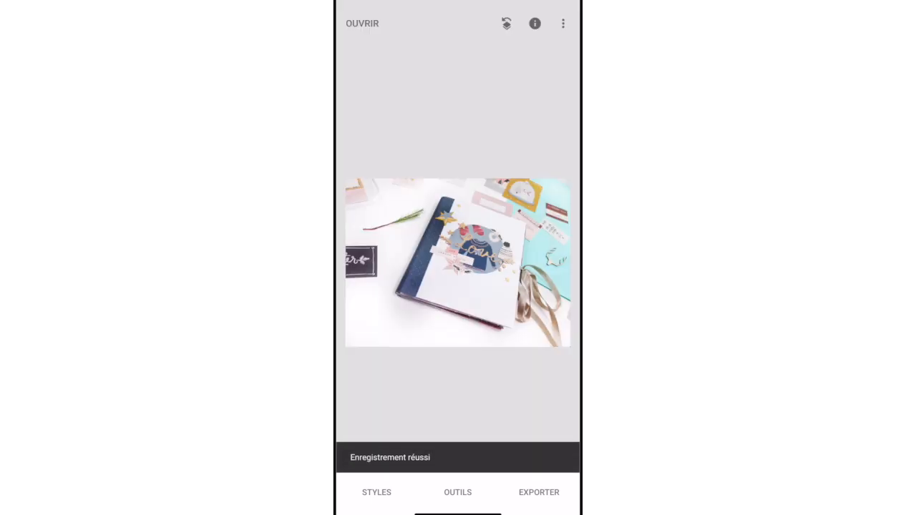
Switch to the phone's photo library and compare the saved Snapseed edit with the original album photo
{"action": "left_click_drag", "start_coordinate": [458, 512], "coordinate": [458, 286]}
{"action": "left_click_drag", "start_coordinate": [386, 322], "coordinate": [530, 322]}
{"action": "left_click_drag", "start_coordinate": [386, 322], "coordinate": [529, 323]}
{"action": "left_click", "coordinate": [486, 59]}
{"action": "left_click_drag", "start_coordinate": [530, 257], "coordinate": [386, 258]}
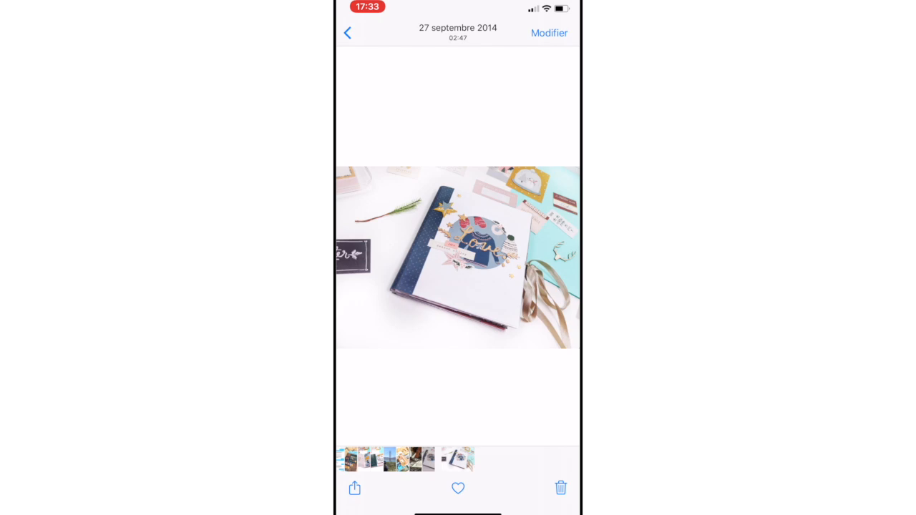
{"action": "mouse_move", "coordinate": [386, 258]}
{"action": "left_mouse_down"}
{"action": "mouse_move", "coordinate": [530, 257]}
{"action": "mouse_move", "coordinate": [386, 257]}
{"action": "left_mouse_up"}
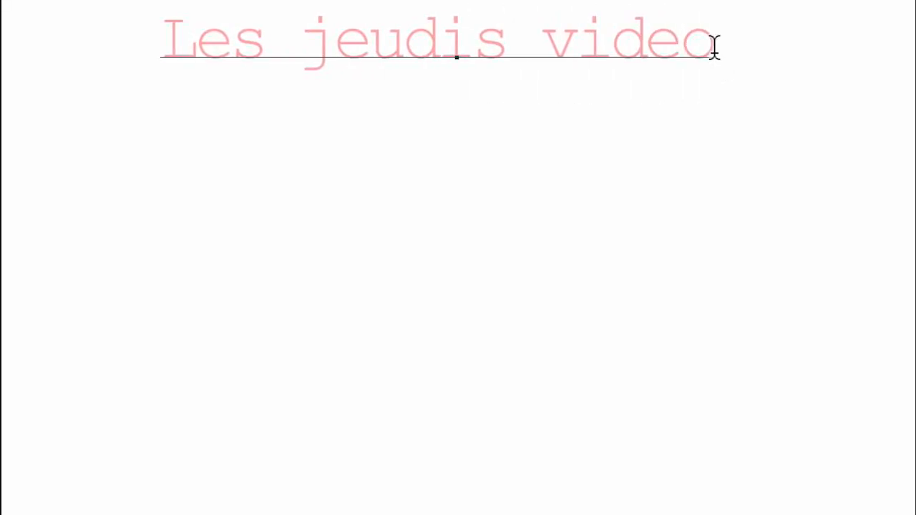
{"action": "key", "text": "ctrl+t"}
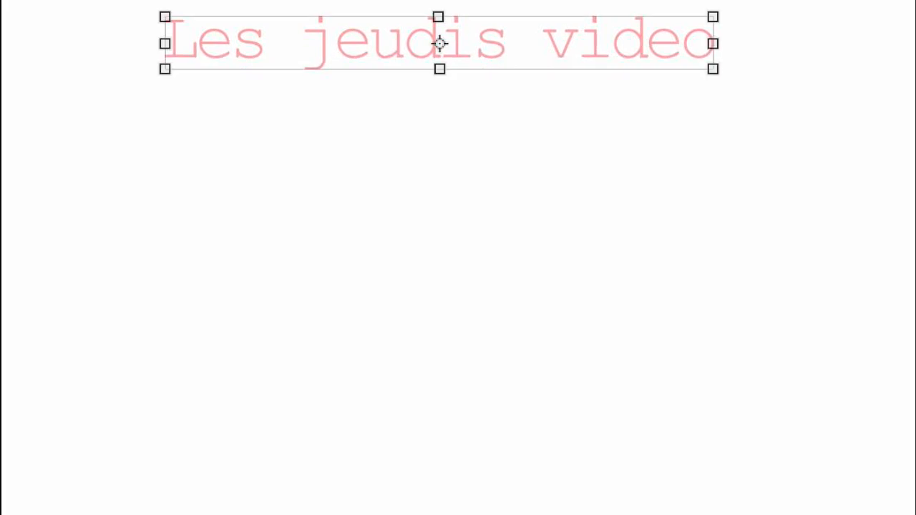
{"action": "key", "text": "Return"}
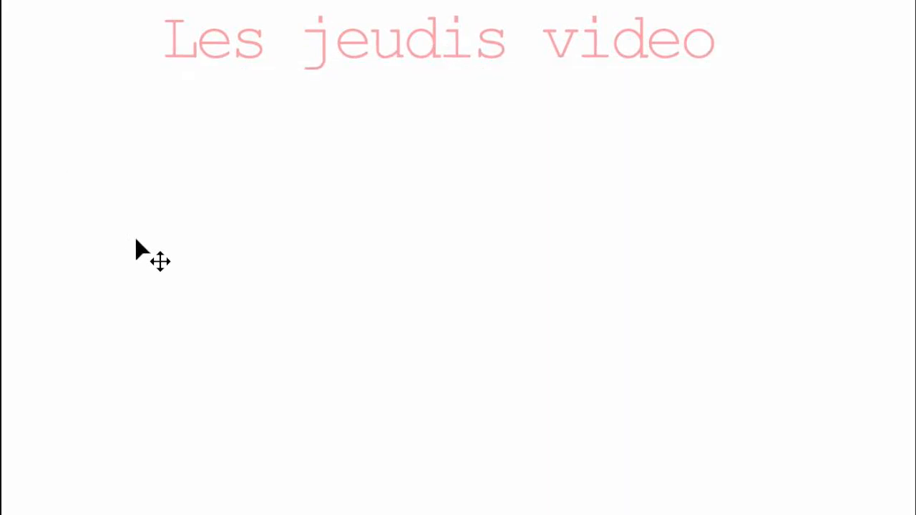